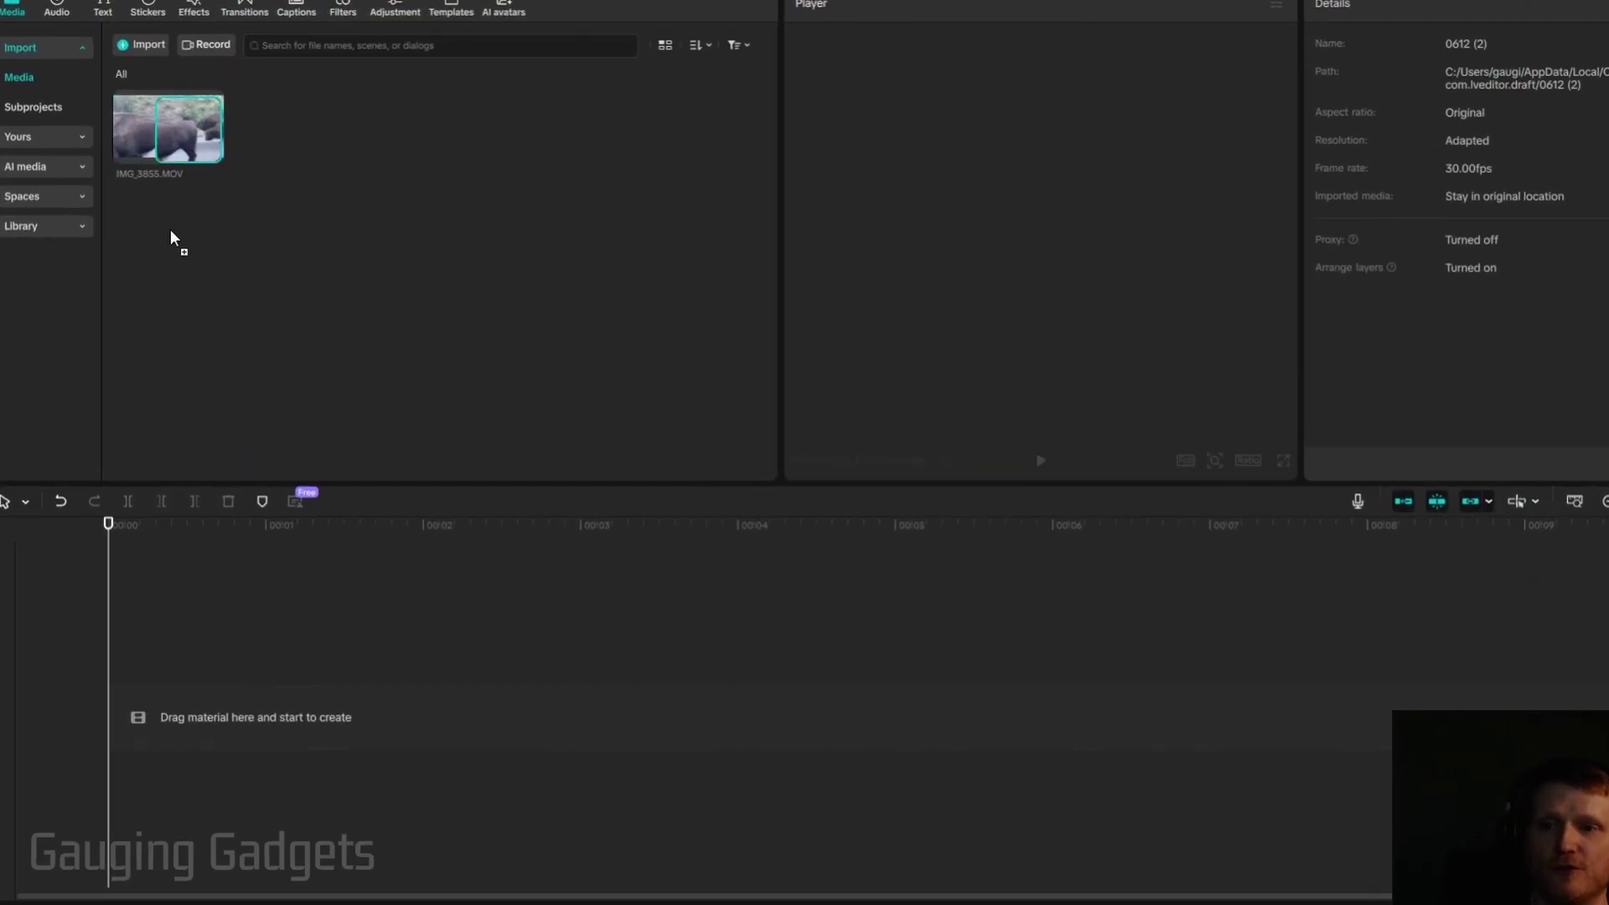
Step: Place the bison clip on the timeline and add a transform keyframe at 00:00:02:21
left_click_drag(177, 182, 210, 700)
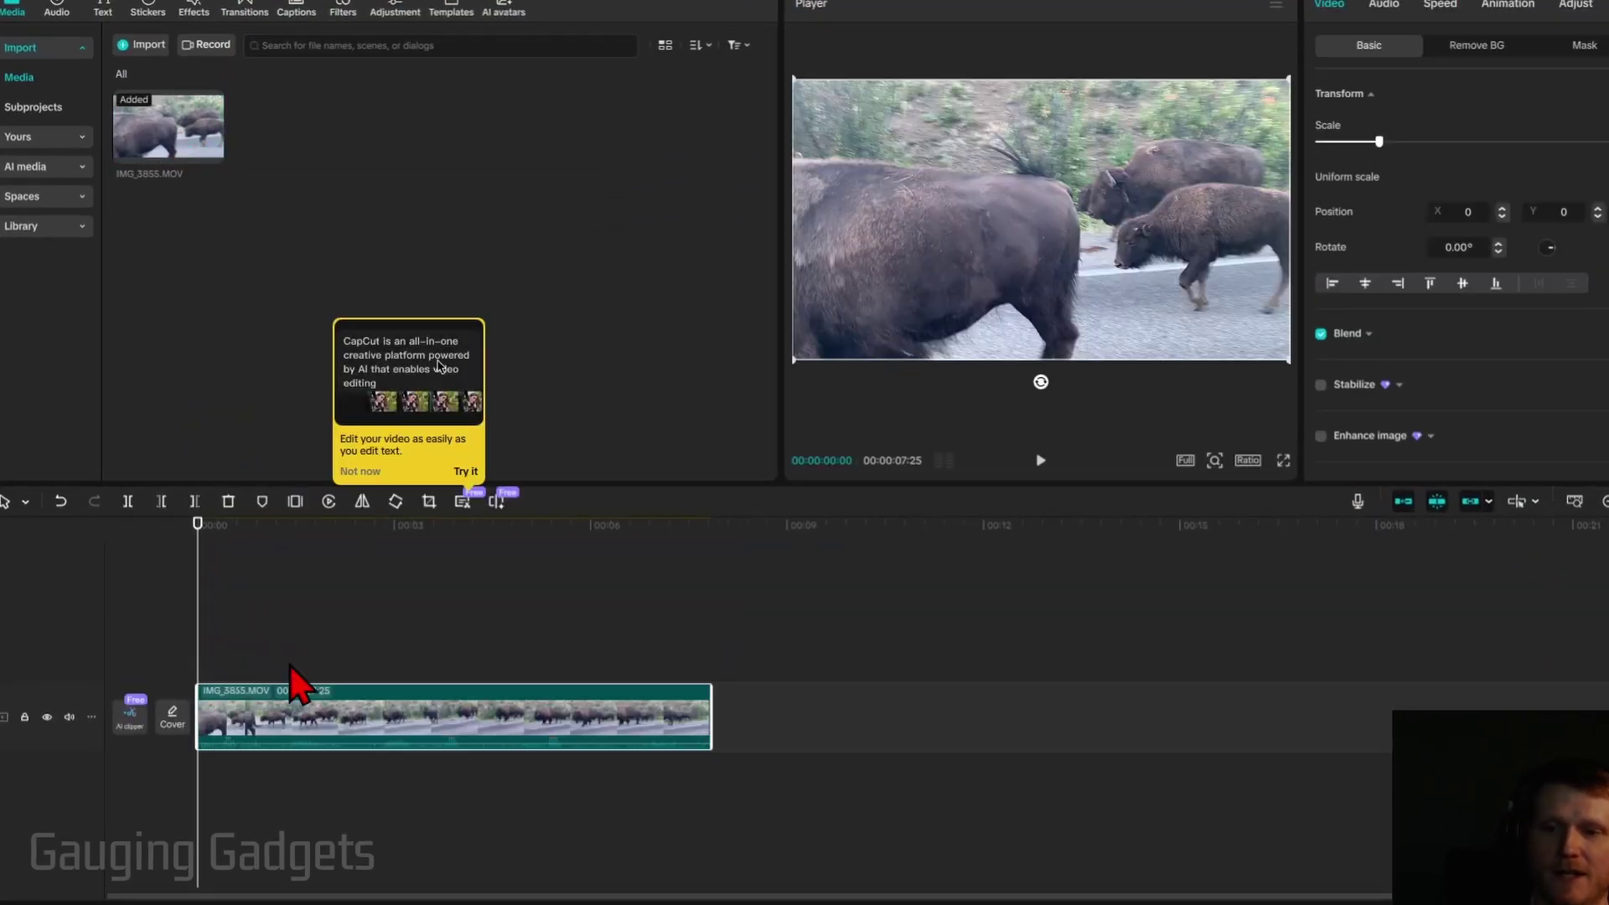
key("space")
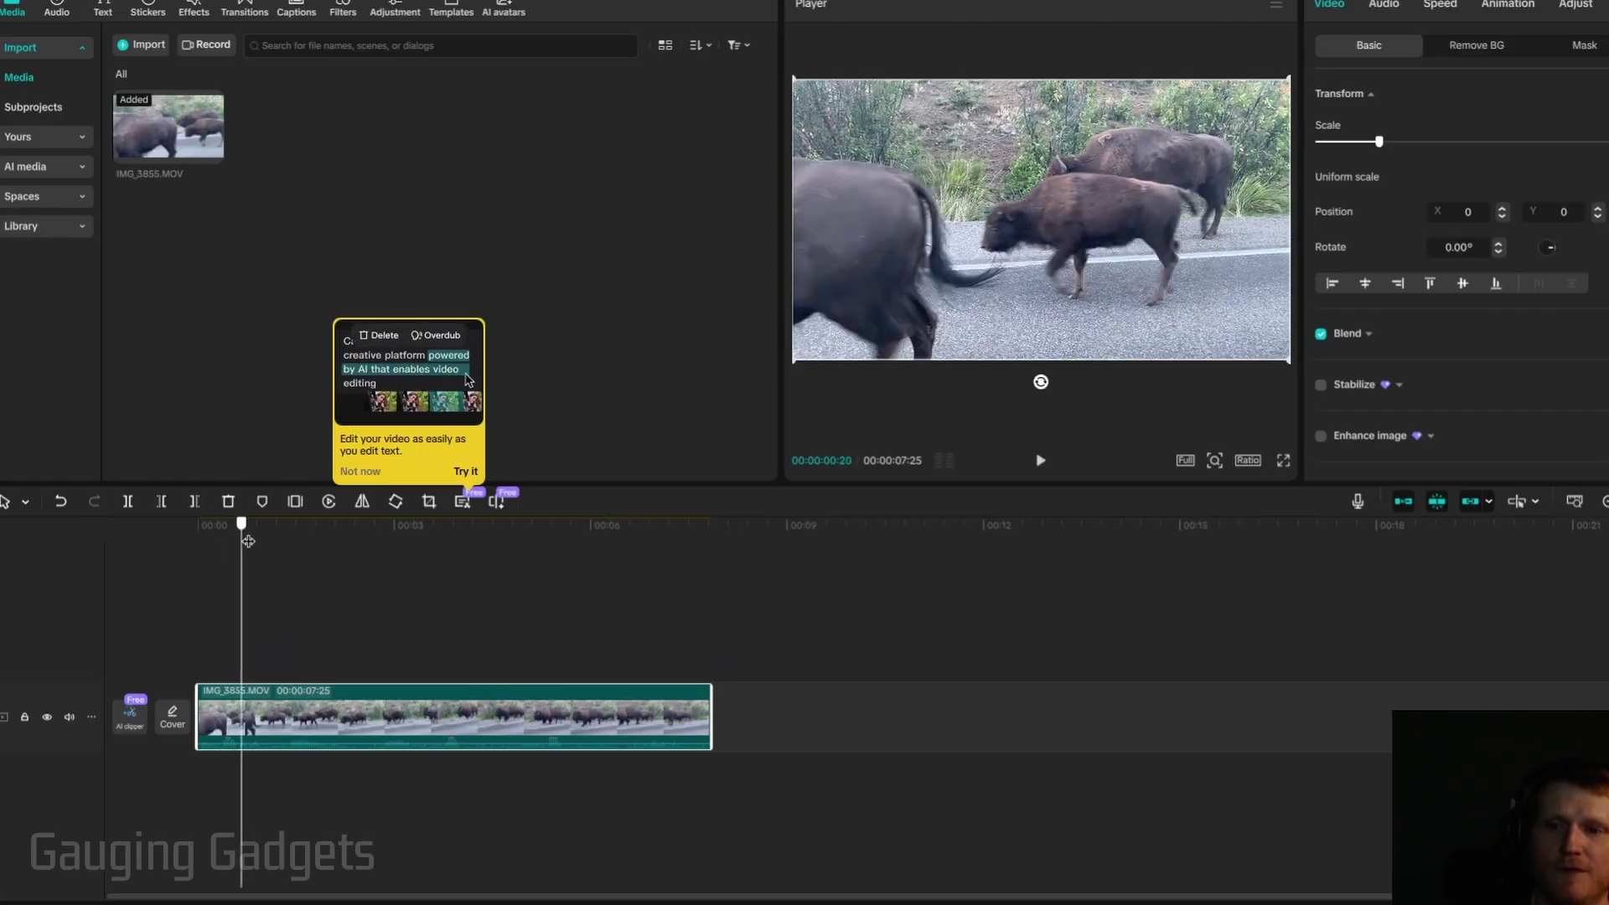
key("space")
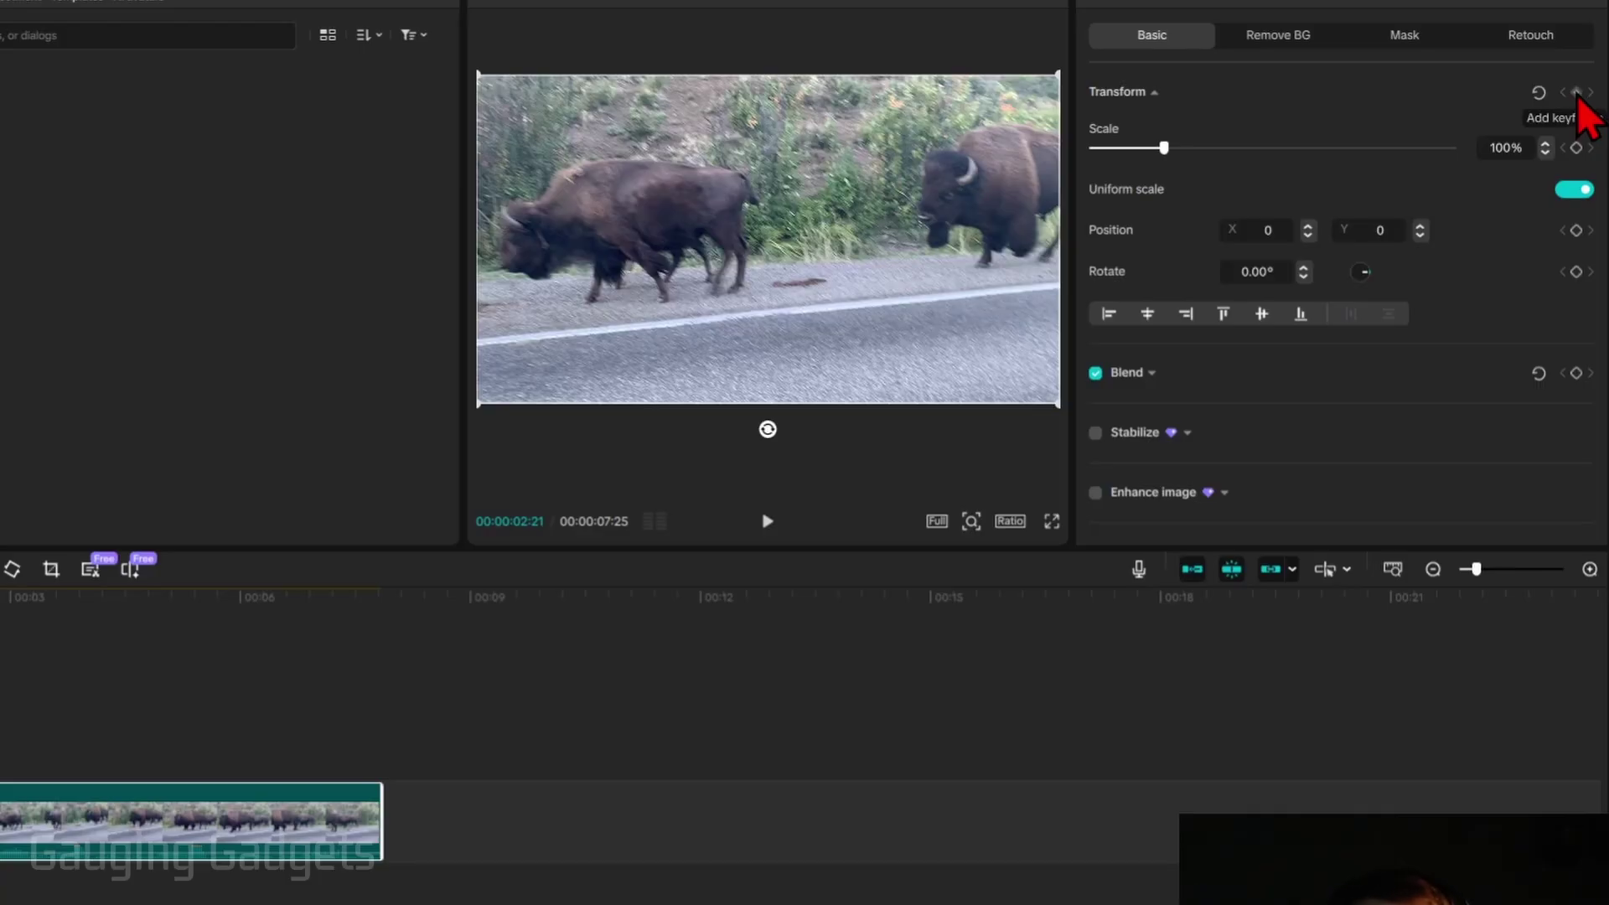
left_click(1577, 92)
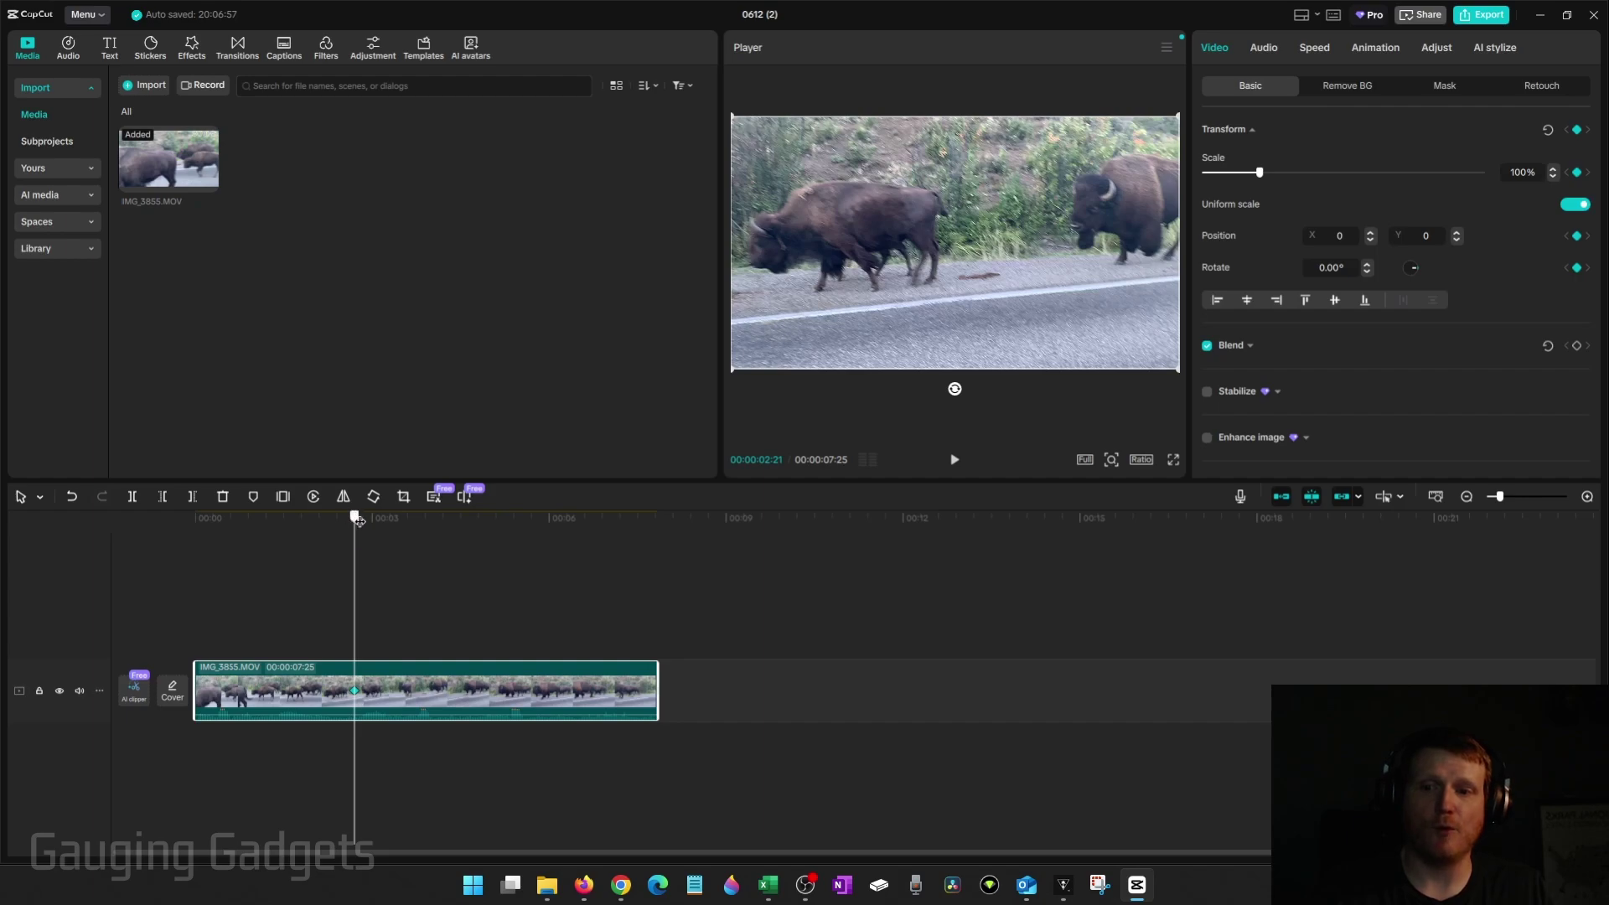
Step: Scale the bison clip to 186% at 00:00:03:12, then play back the zoom-in
left_click_drag(358, 519, 394, 520)
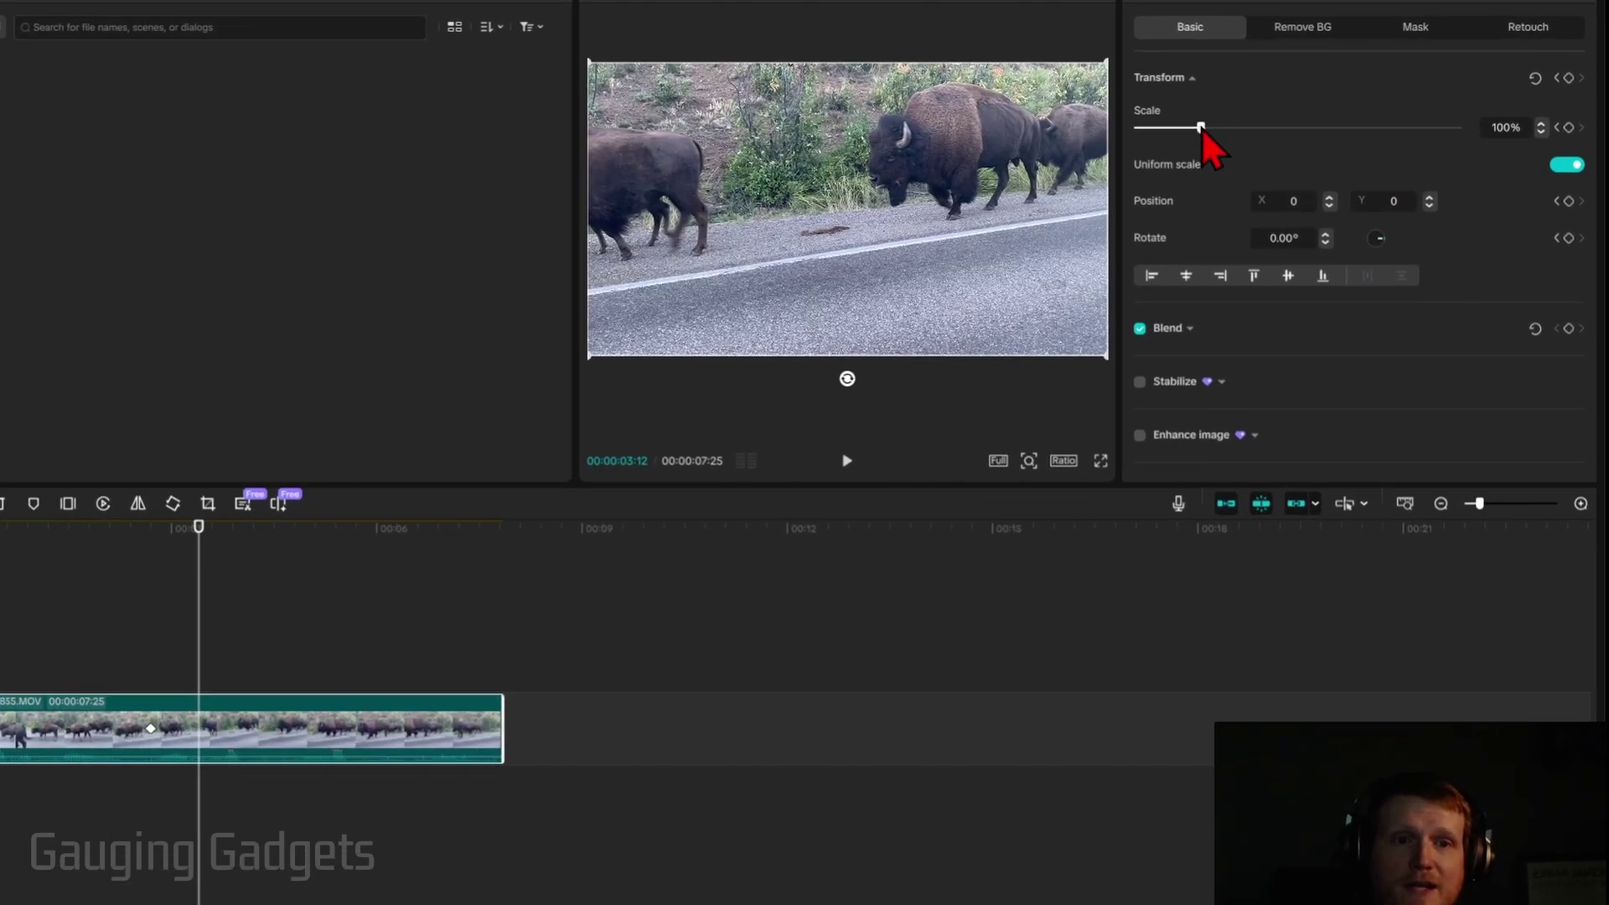
left_click_drag(1201, 129, 1258, 132)
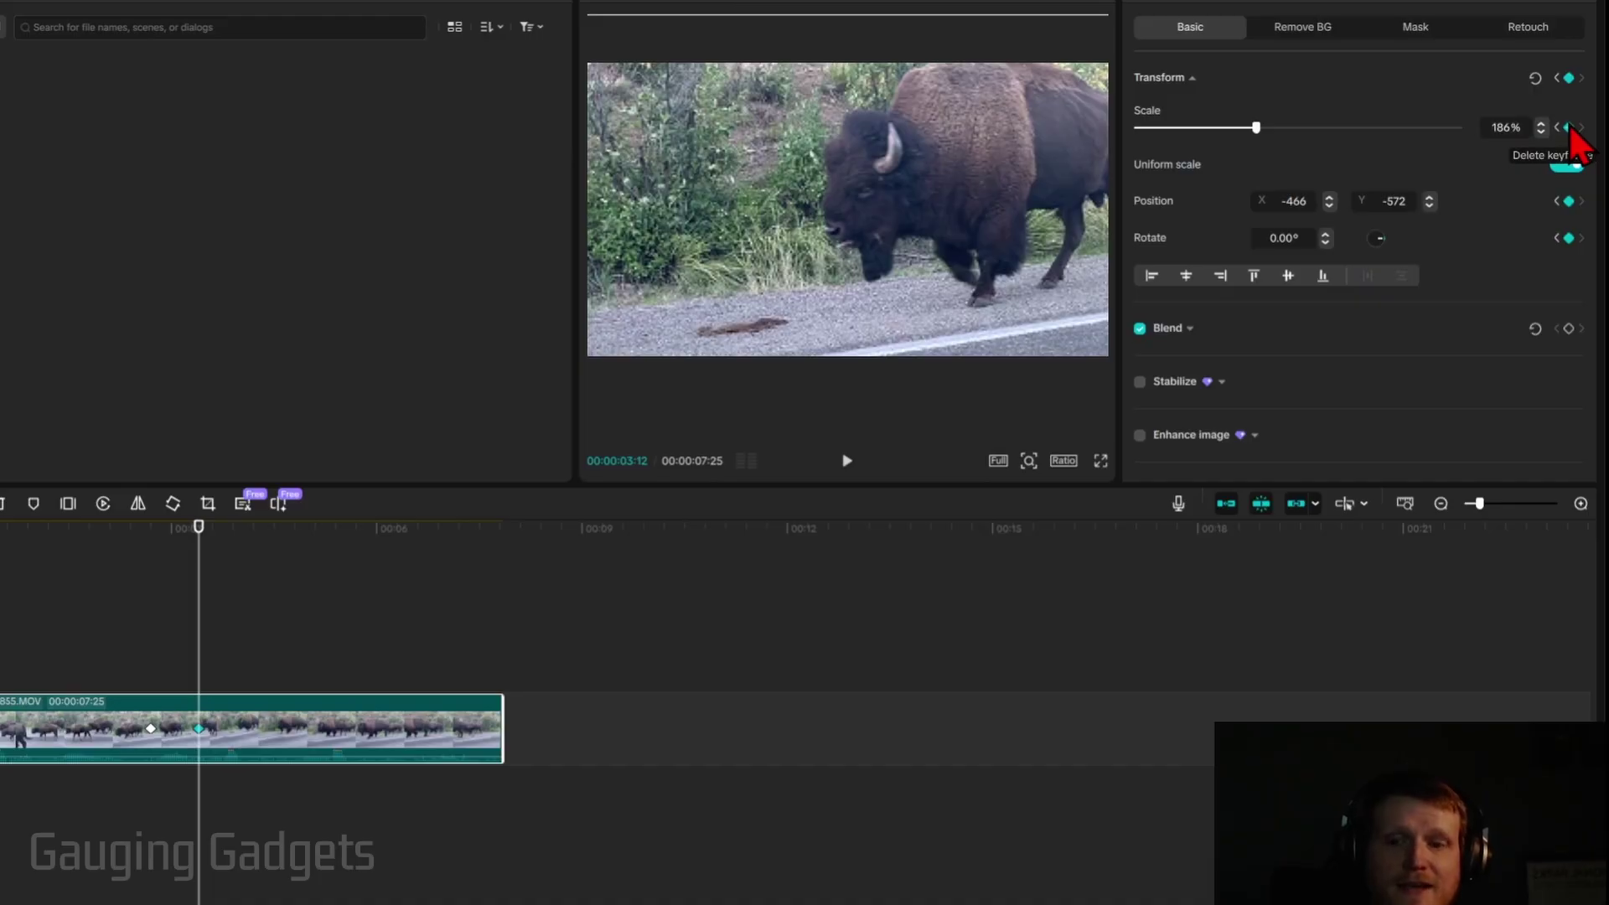
left_click(321, 532)
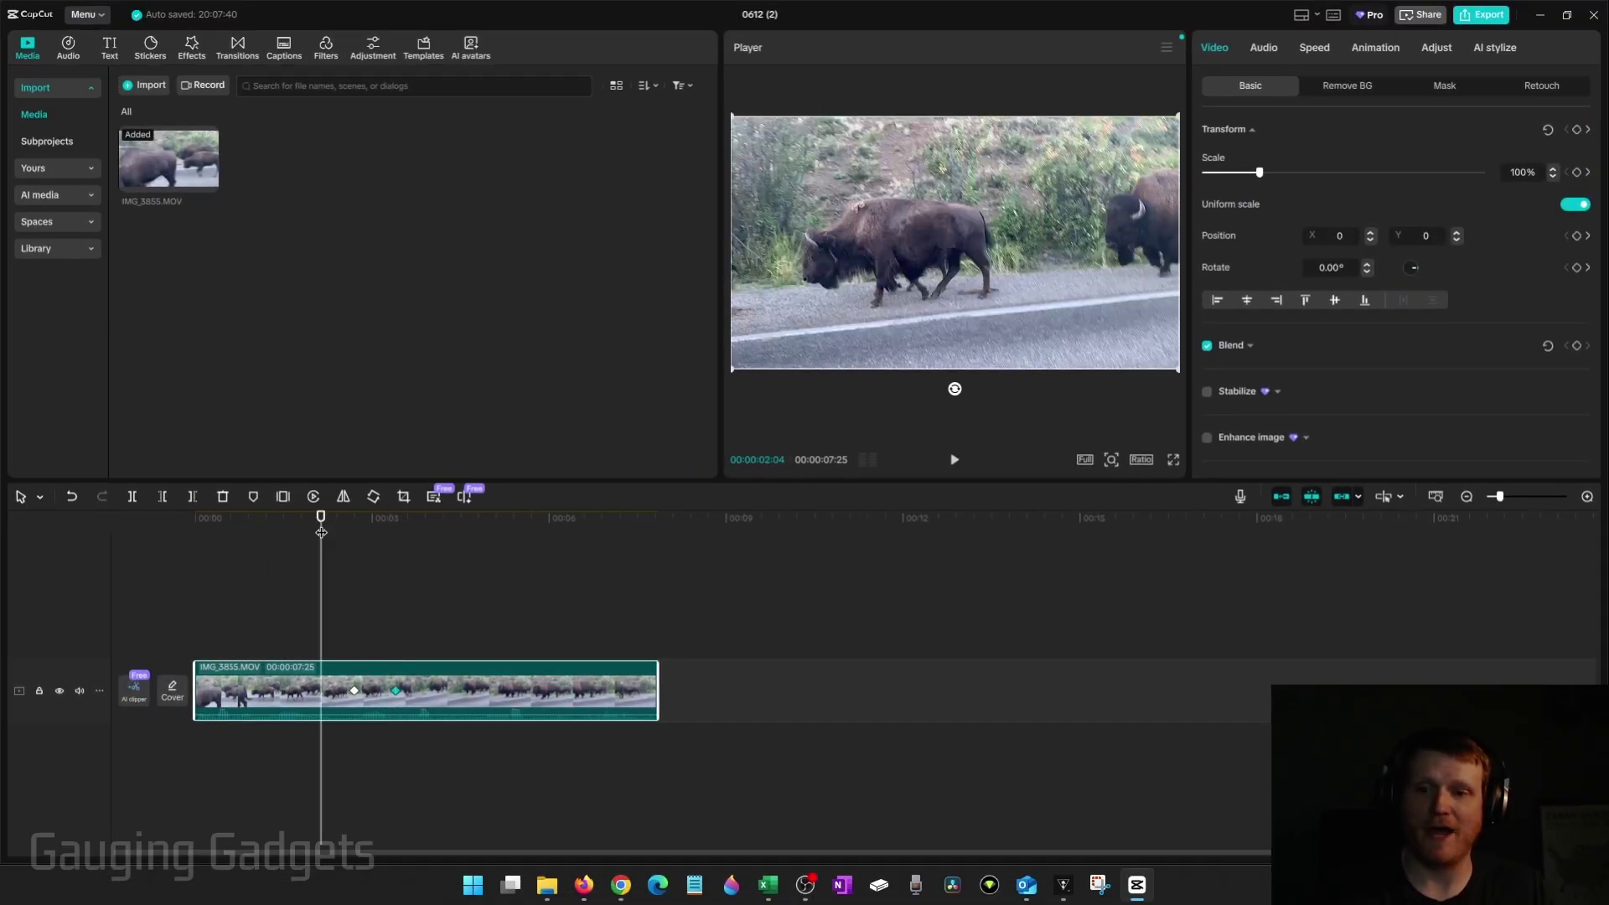
key("space")
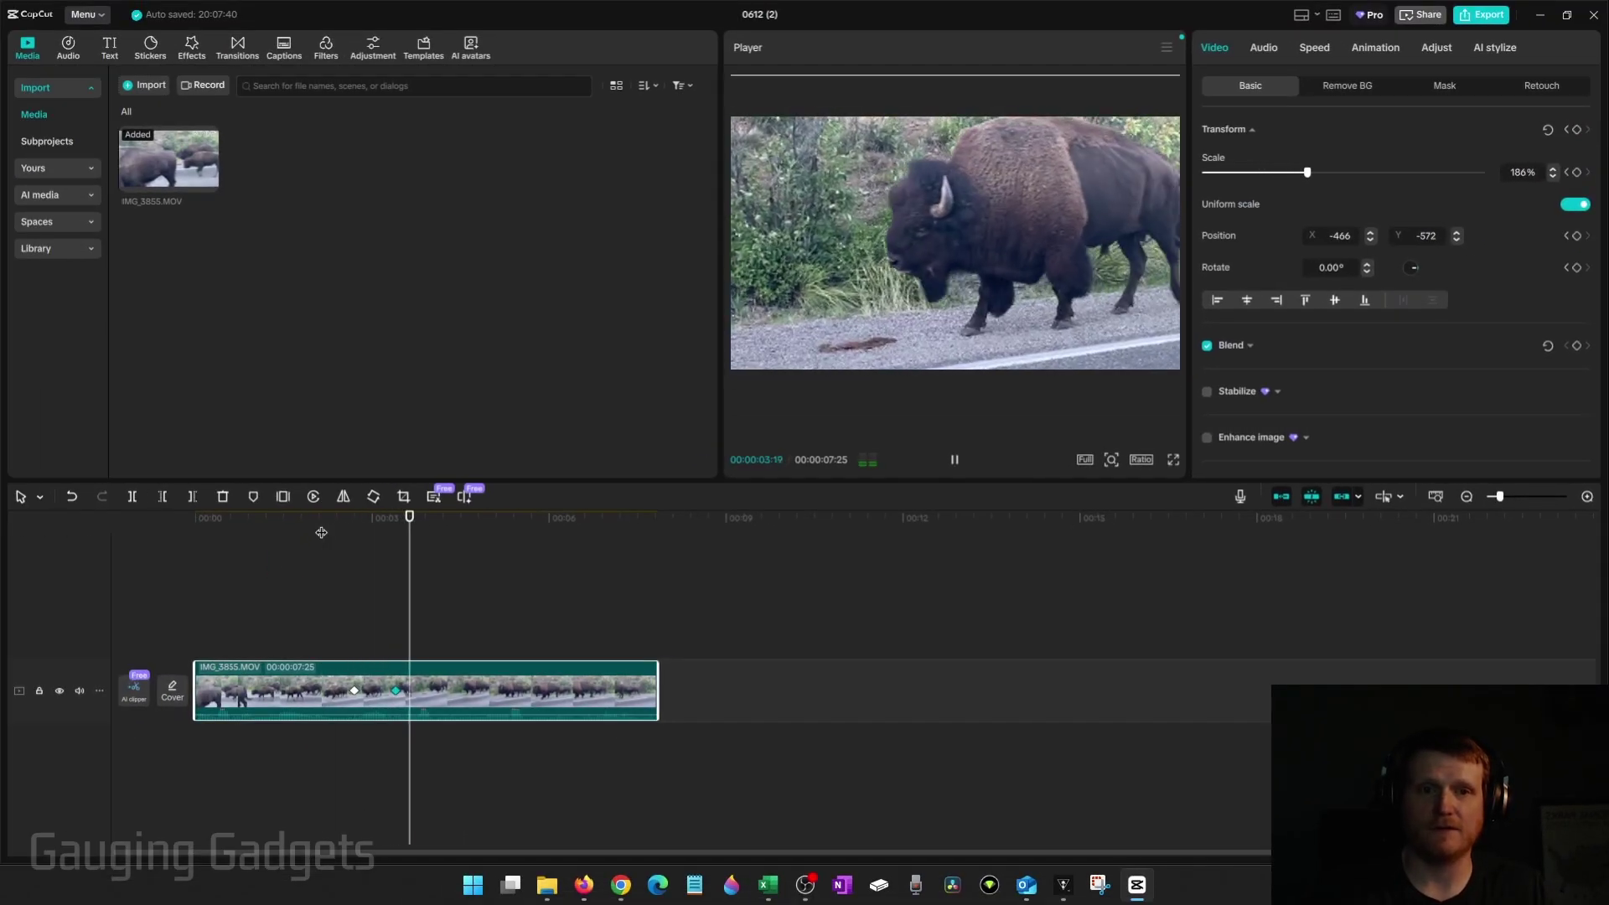
key("space")
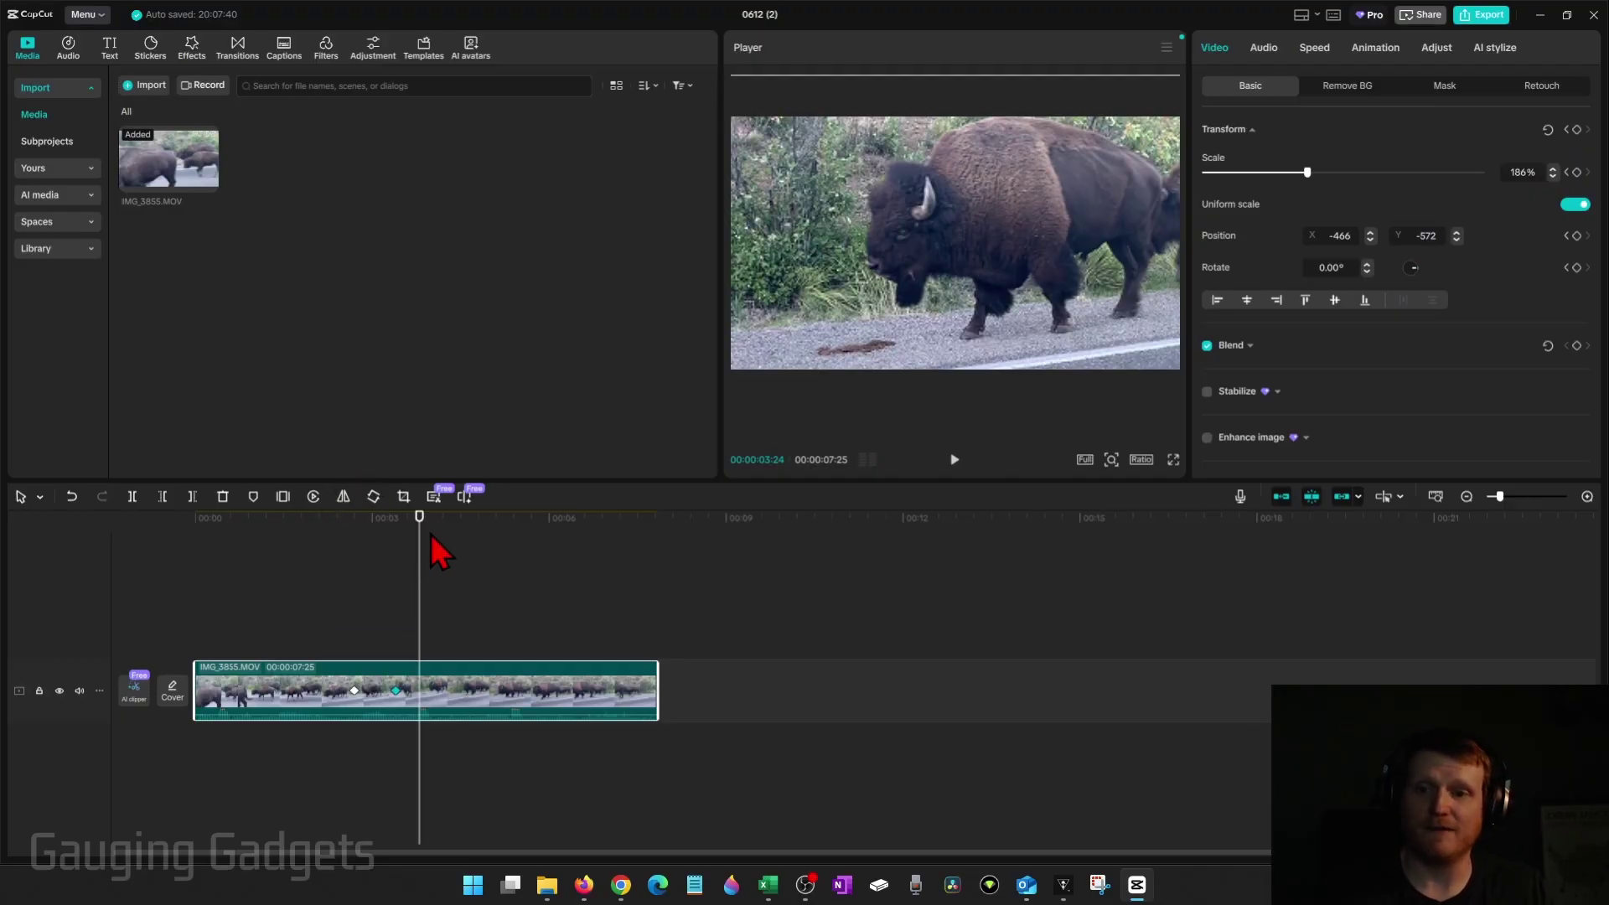
Step: At 00:00:04:24, scale the bison clip down to 105% and reposition it to fill the frame
left_click_drag(430, 520, 435, 529)
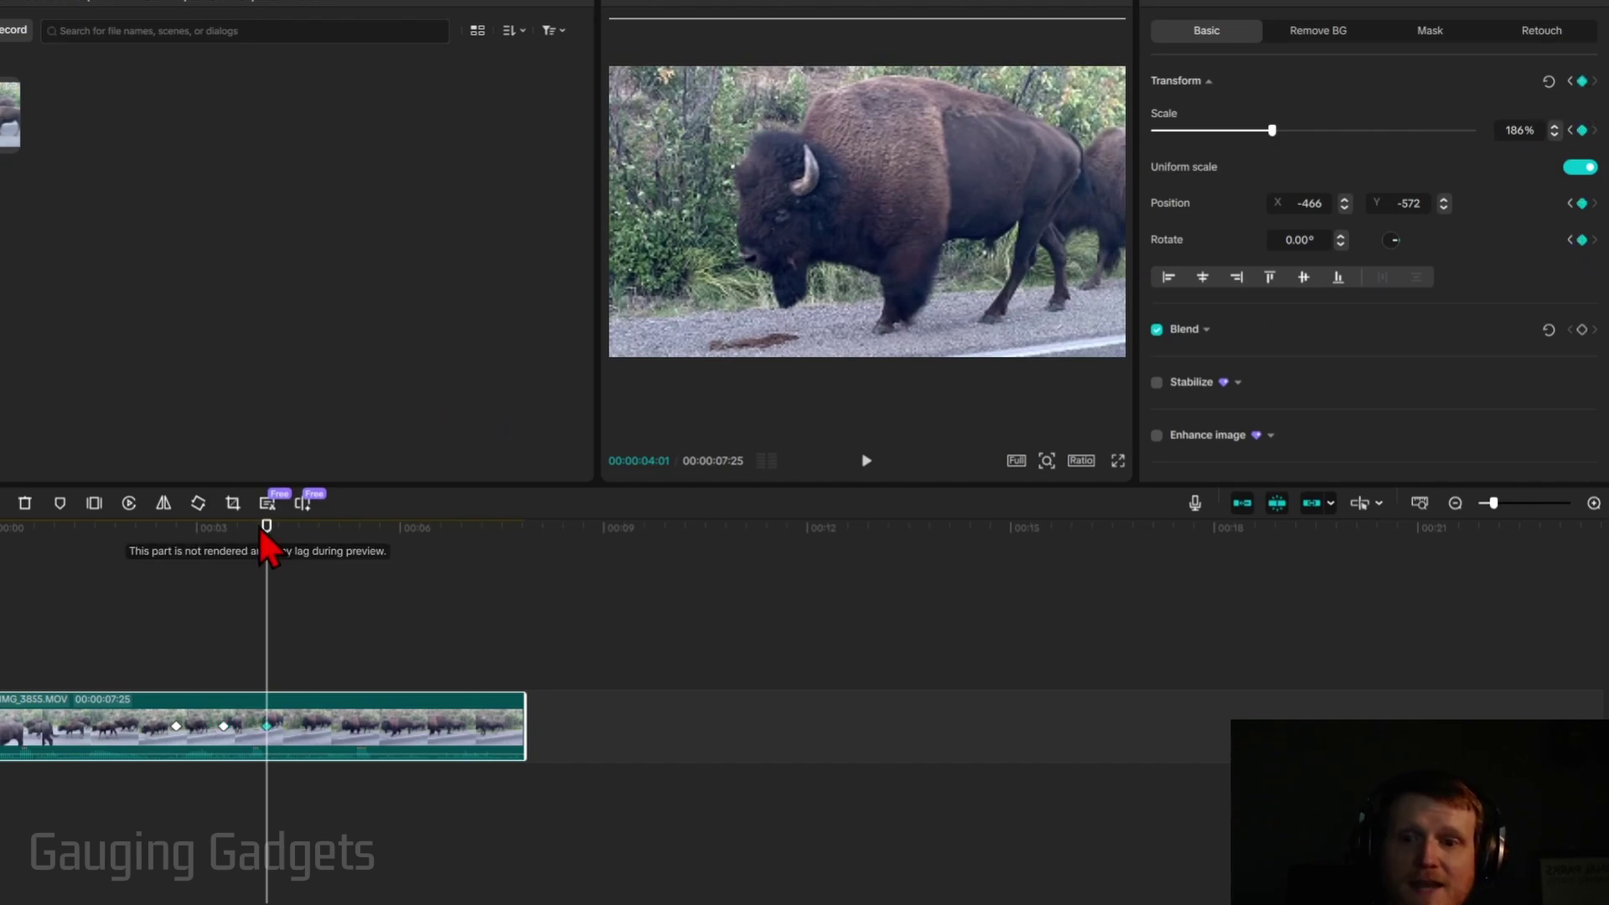
left_click_drag(435, 520, 480, 517)
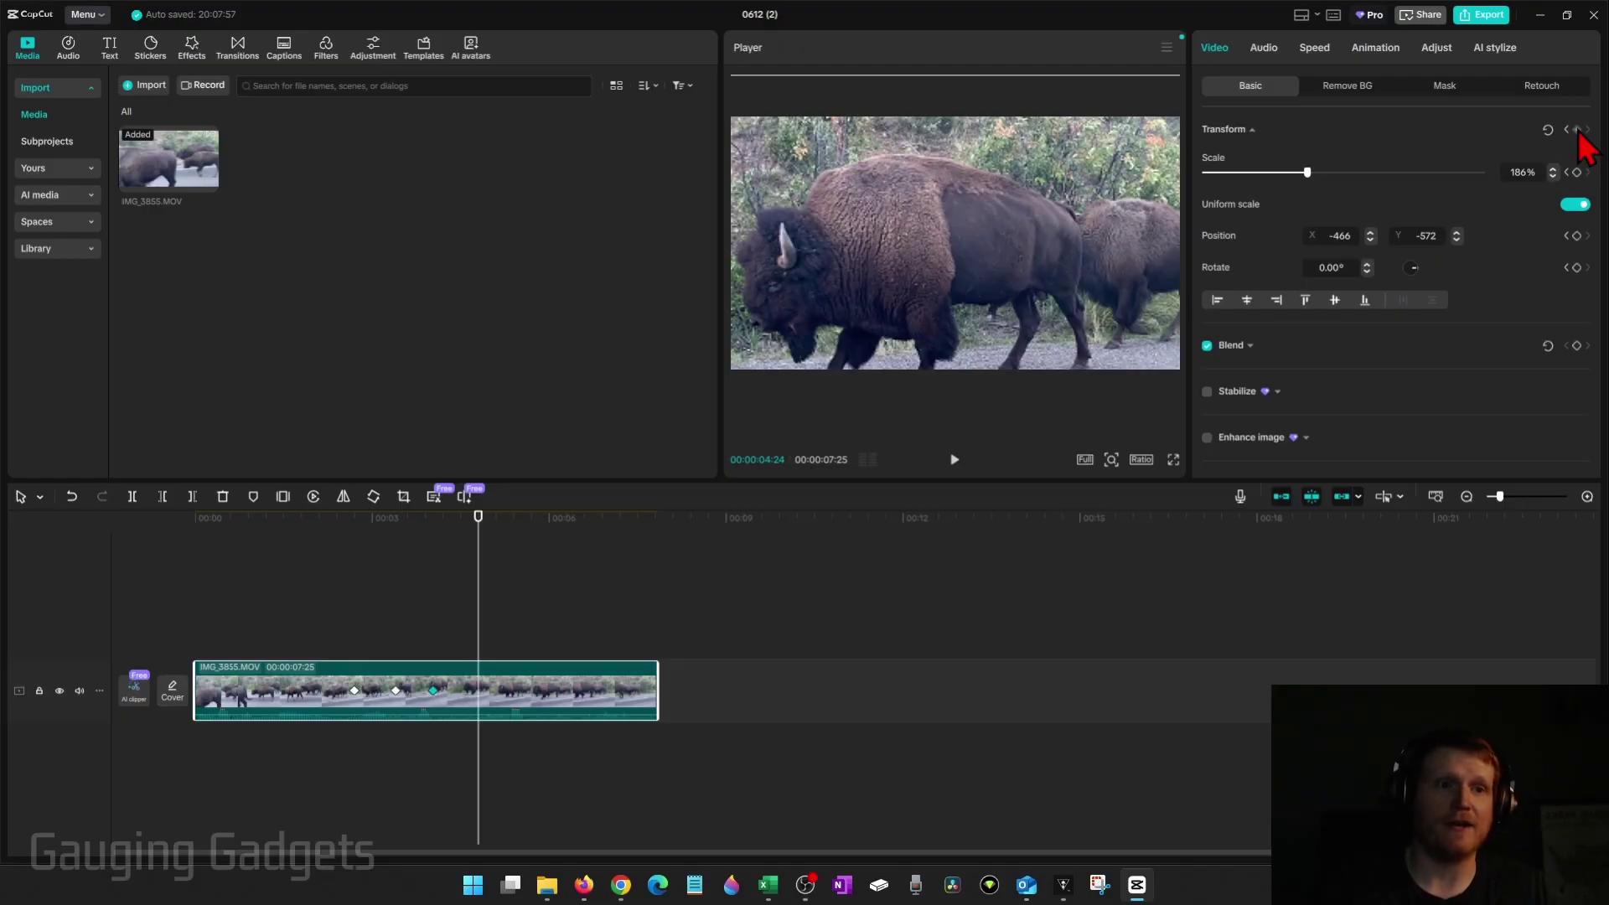
left_click_drag(1308, 173, 1263, 173)
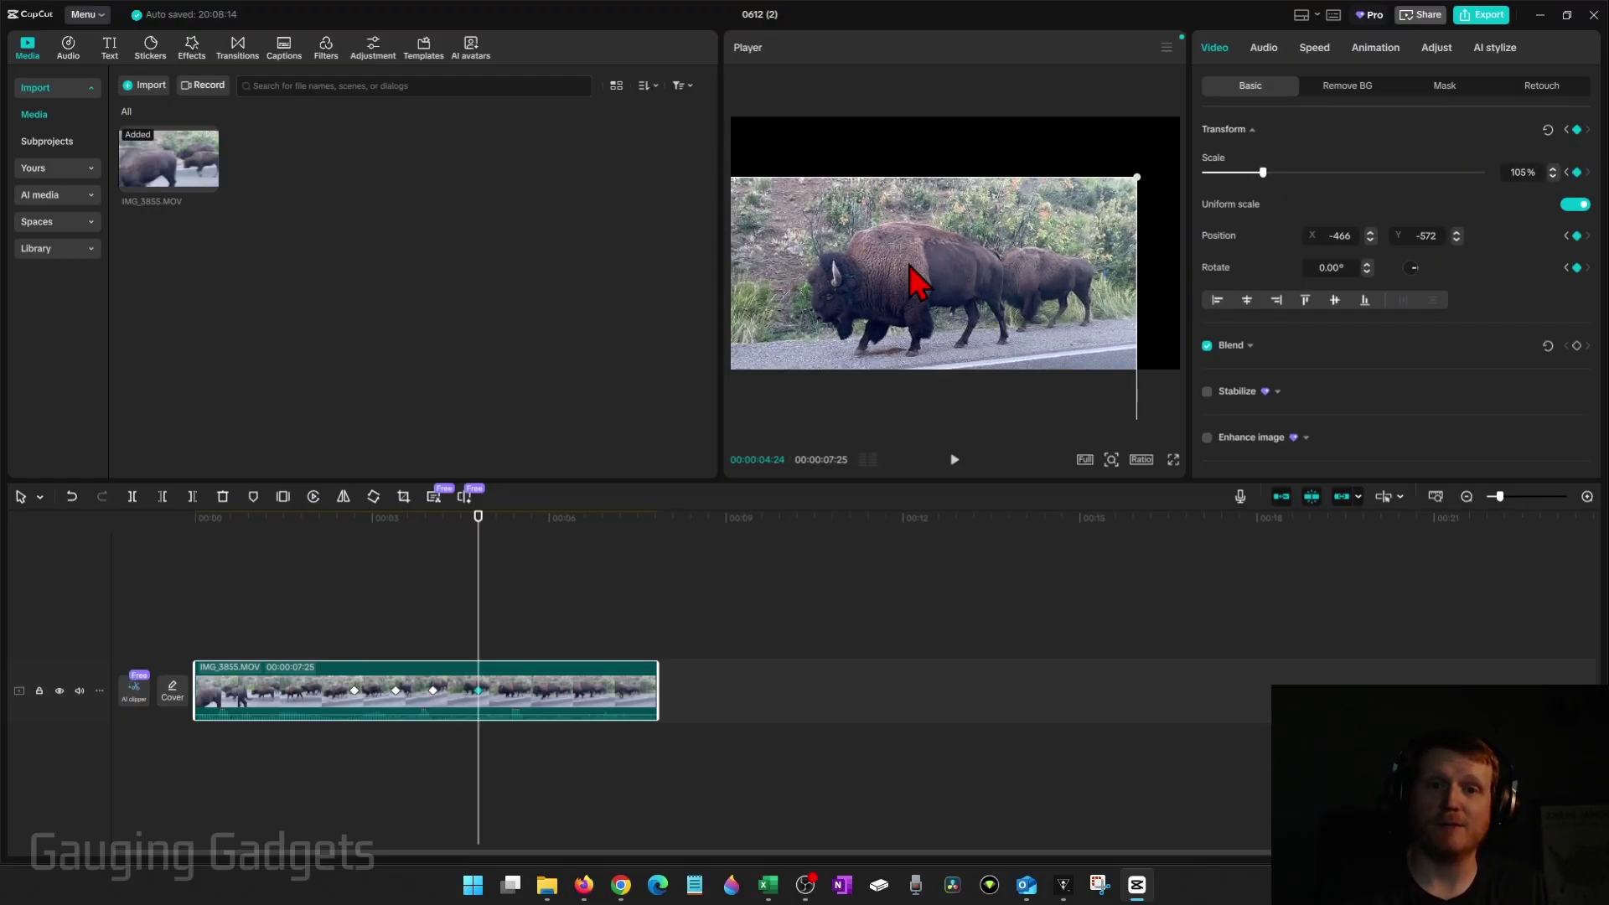
mouse_move(893, 301)
left_mouse_down()
mouse_move(940, 260)
mouse_move(939, 233)
left_mouse_up()
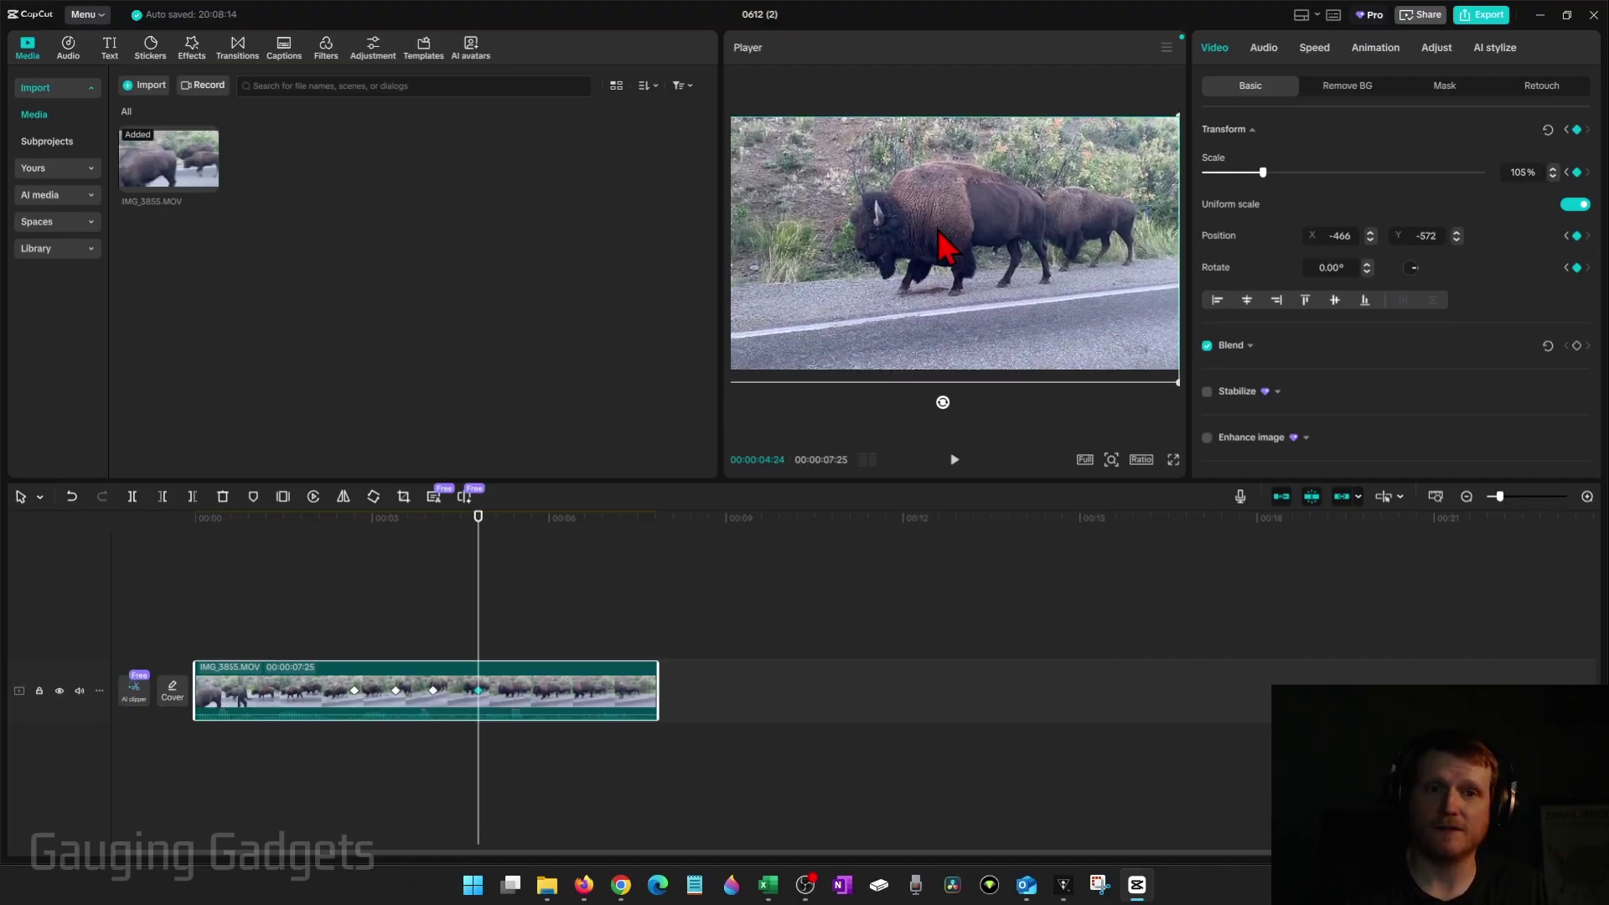